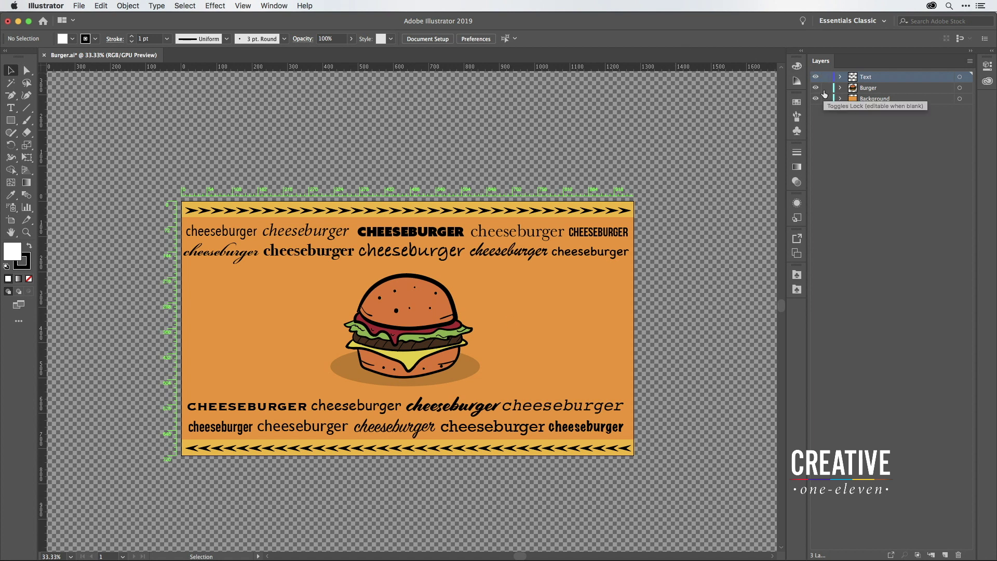
left_click(880, 91)
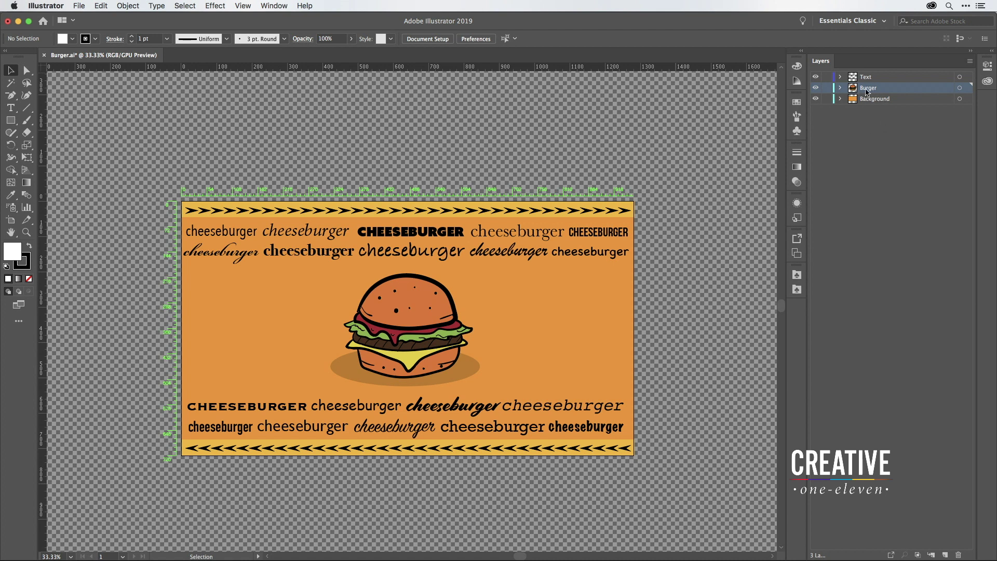
left_click(815, 88)
left_click(815, 87)
left_click(815, 77)
left_click(815, 77)
Import Burger.ai into After Effects as Composition - Retain Layer Sizes.
key("super+Tab")
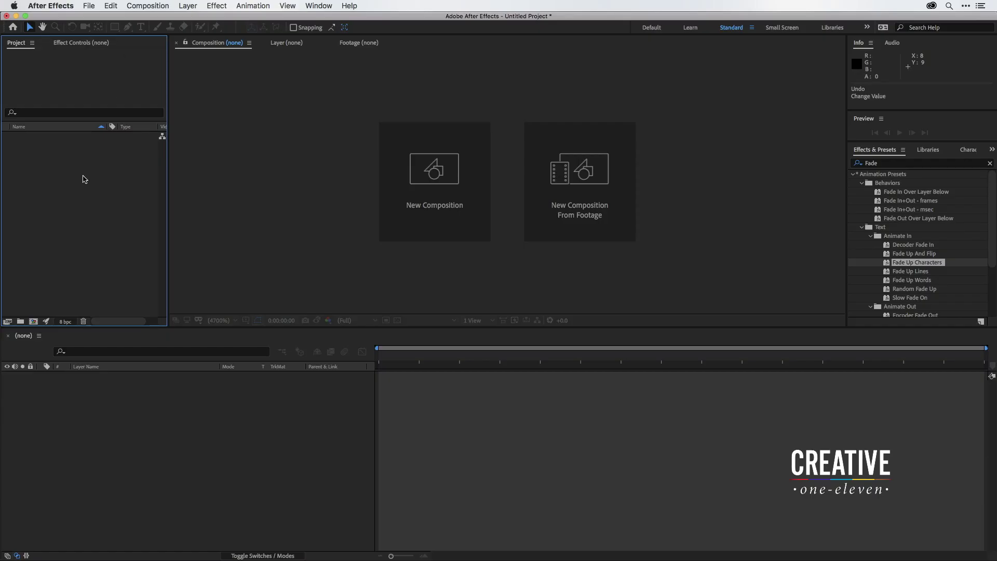
double_click(85, 179)
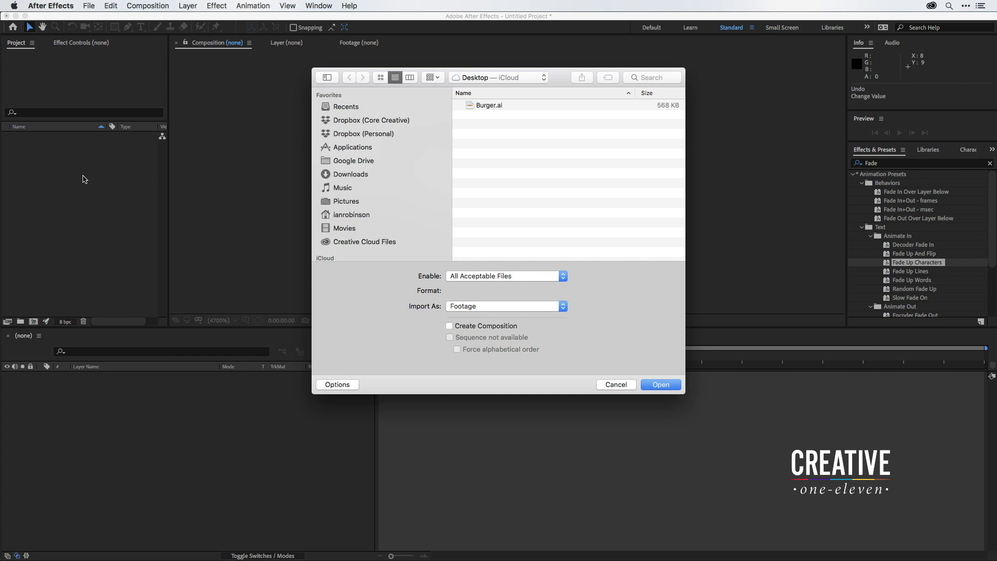
left_click(485, 108)
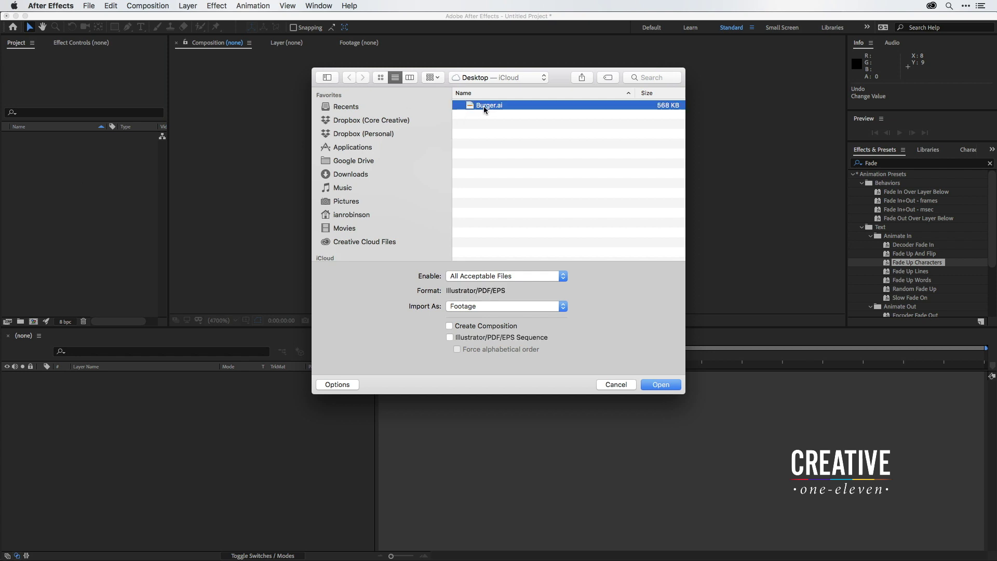
left_click(503, 308)
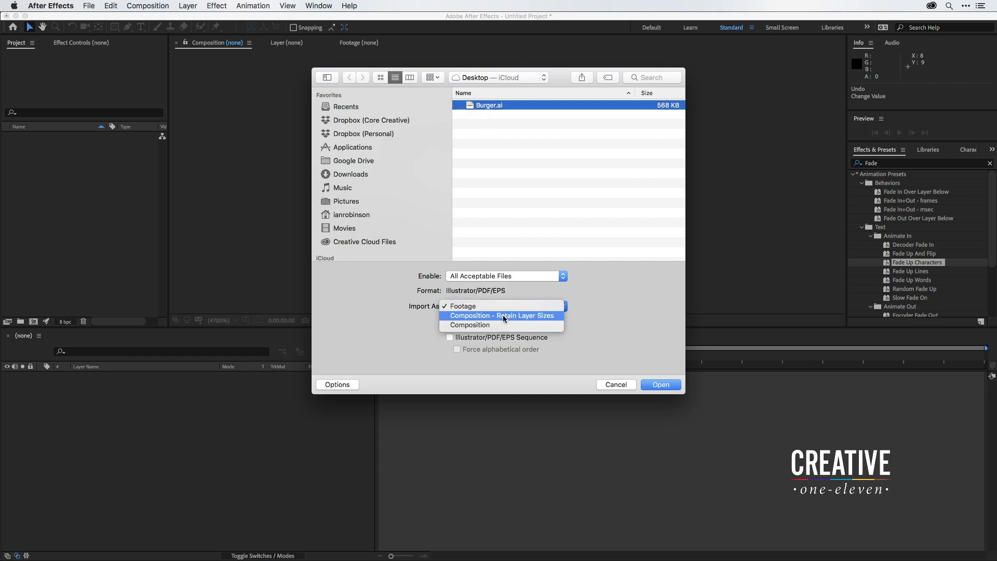
left_click(493, 315)
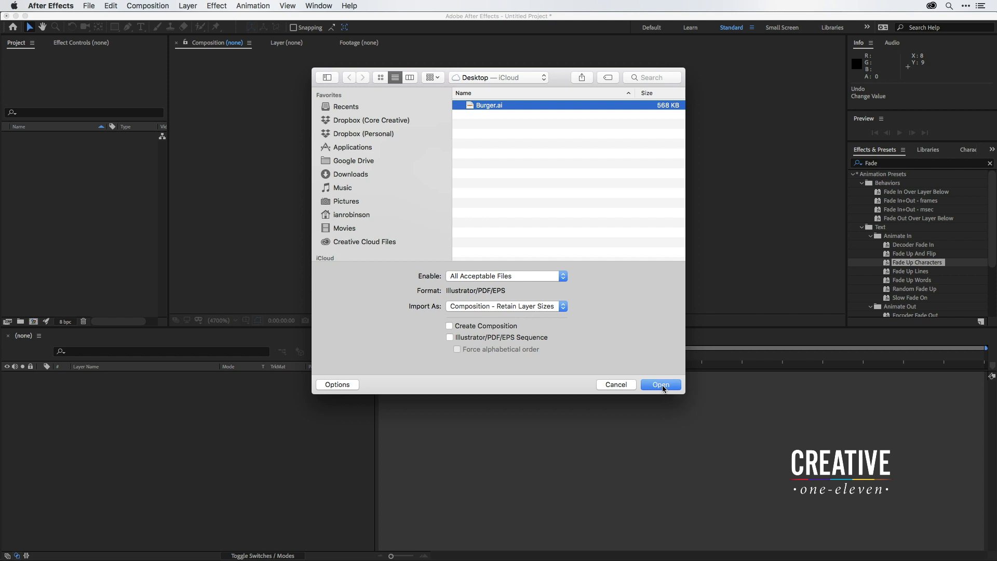
left_click(661, 384)
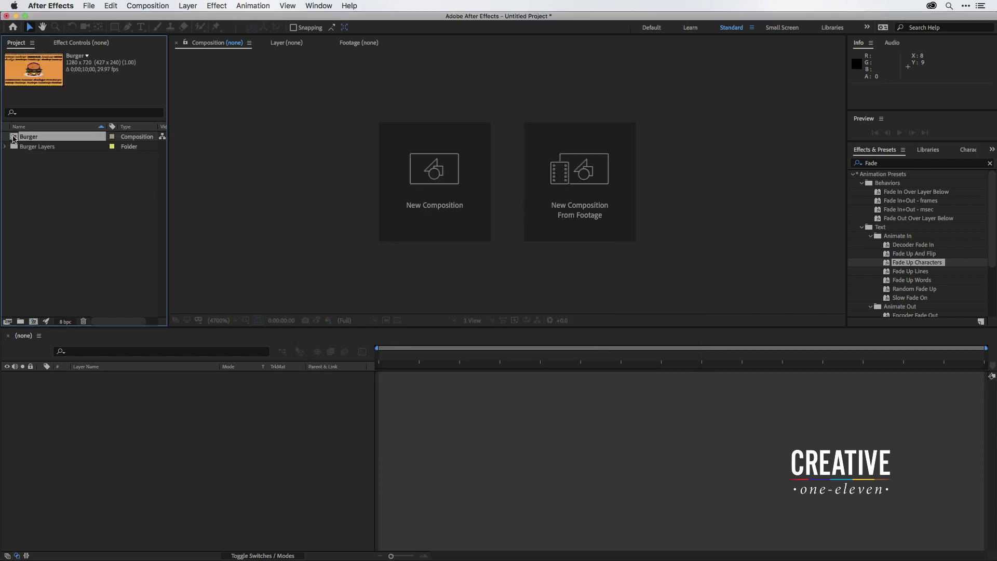
Open the Burger composition, select the Text layer and browse Layer > Create without creating anything.
double_click(14, 138)
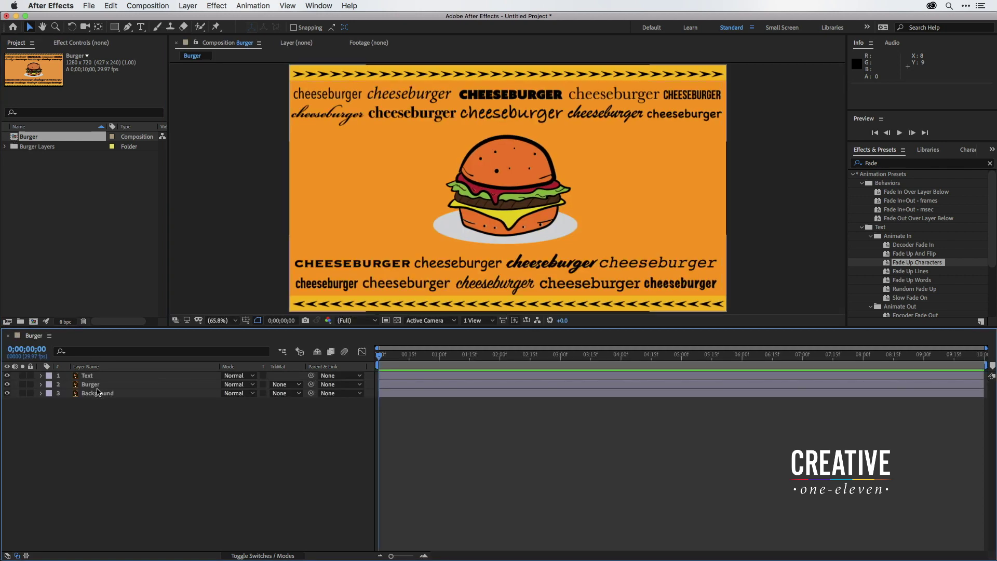
left_click(90, 376)
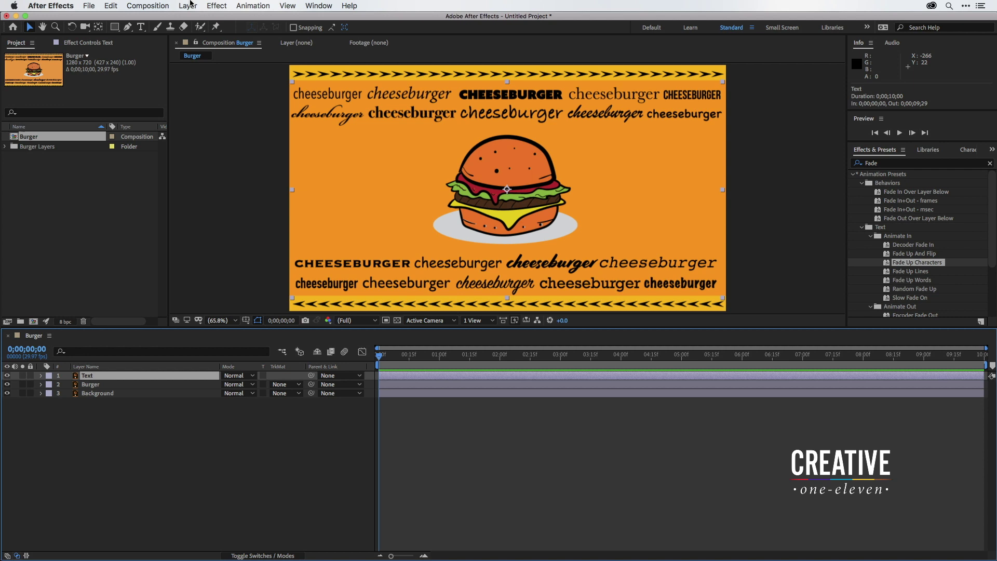
left_click(187, 5)
mouse_move(203, 313)
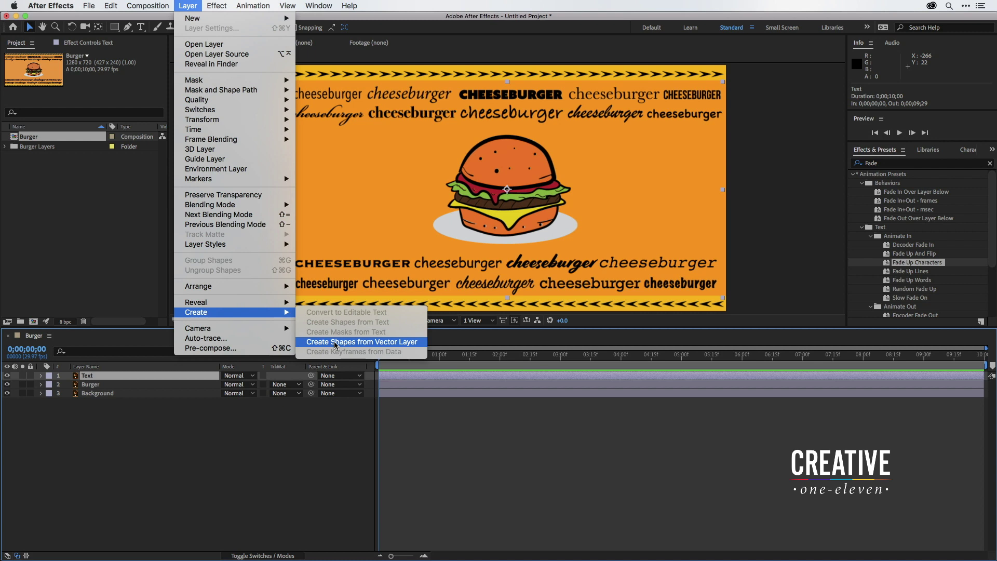
left_click(124, 371)
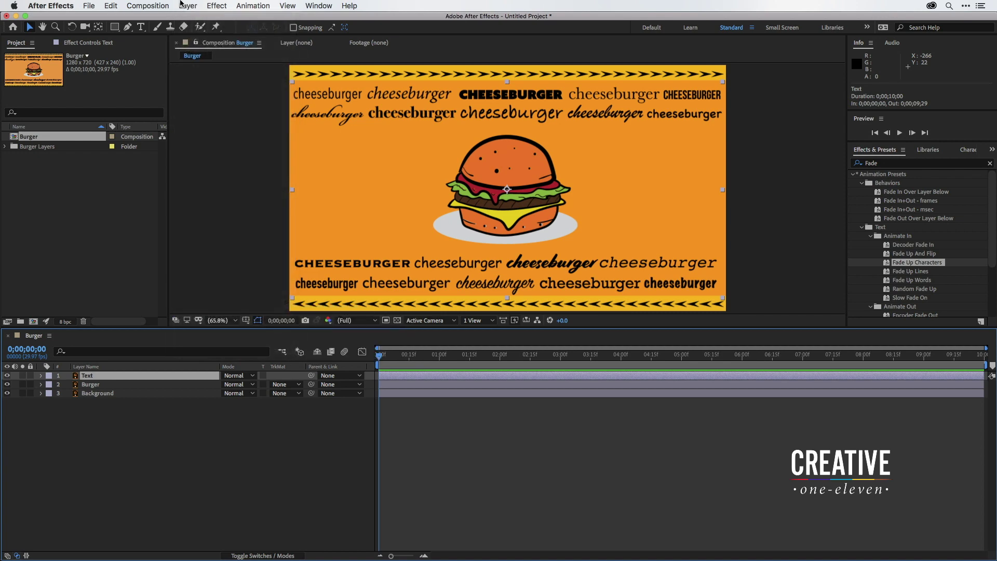
Select the Burger layer and toggle its visibility off and back on.
left_click(92, 385)
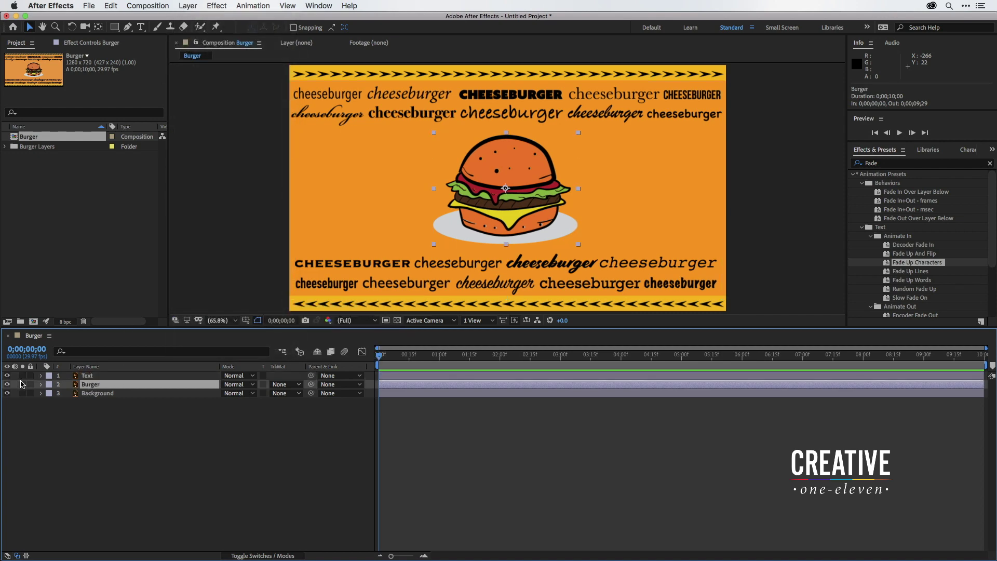
left_click(8, 386)
left_click(8, 385)
Deselect the Burger layer and switch over to Adobe XD.
left_click(183, 449)
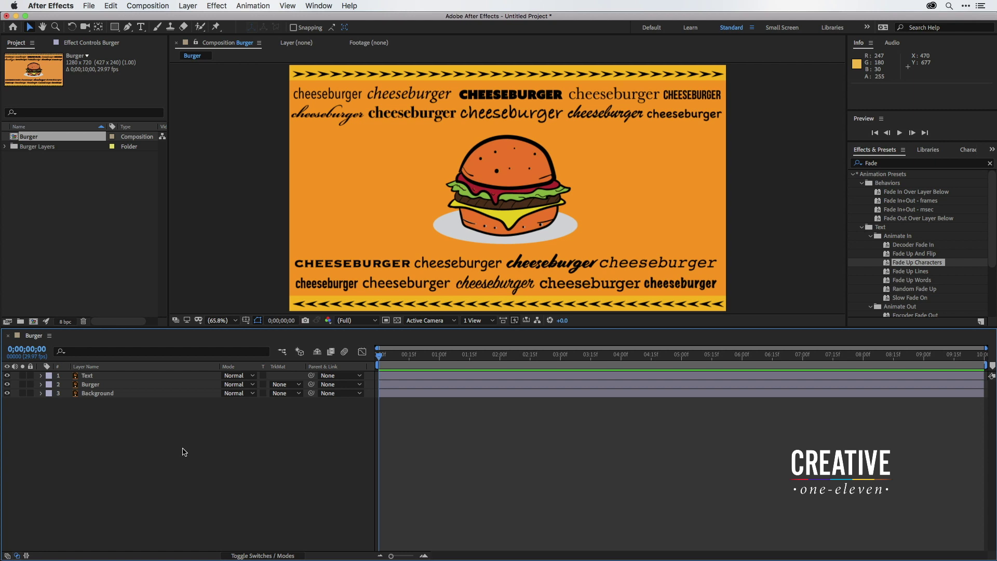
key("super+Tab")
key("super+Tab")
key("super+Tab")
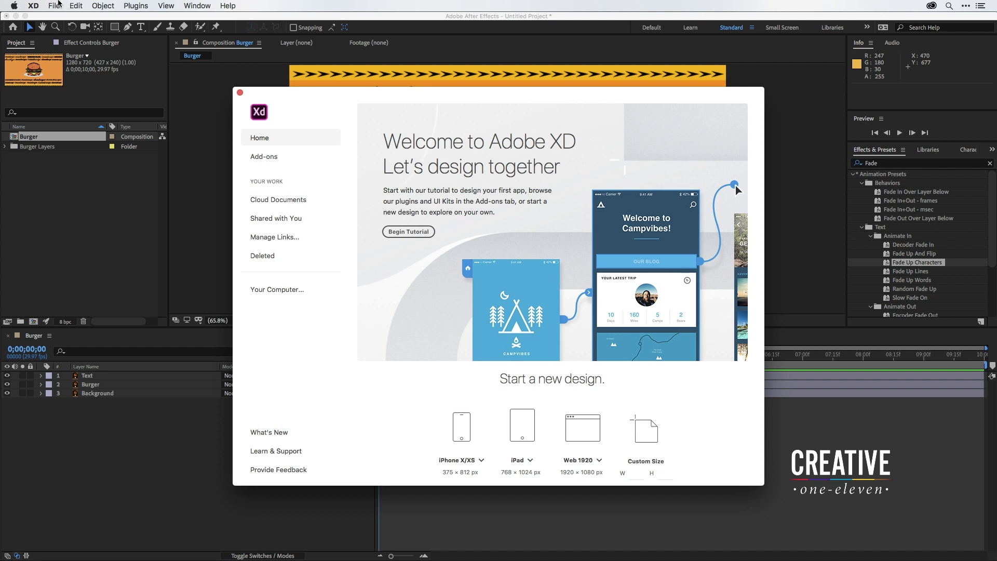
Open Burger.ai from the computer in Adobe XD.
left_click(57, 5)
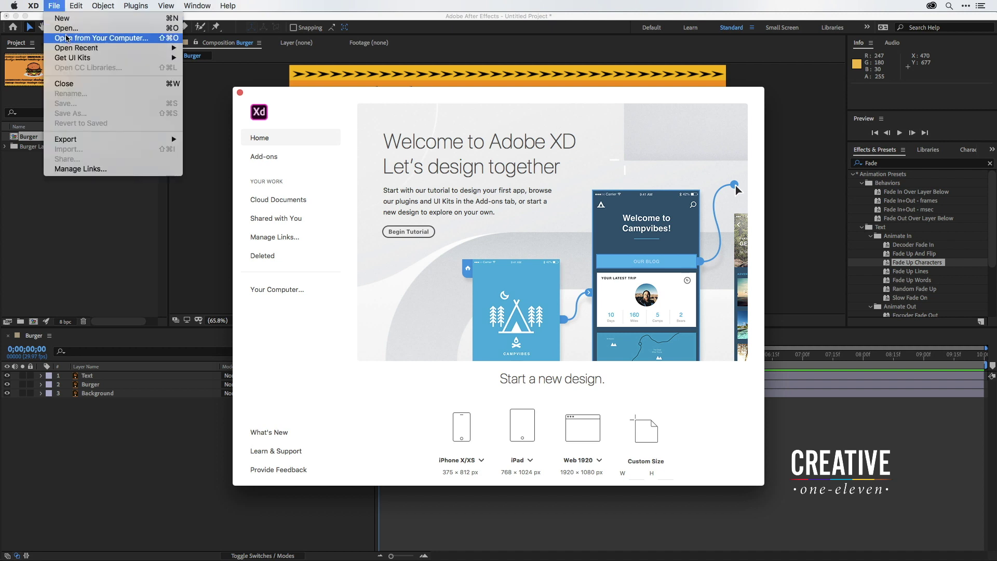
left_click(84, 39)
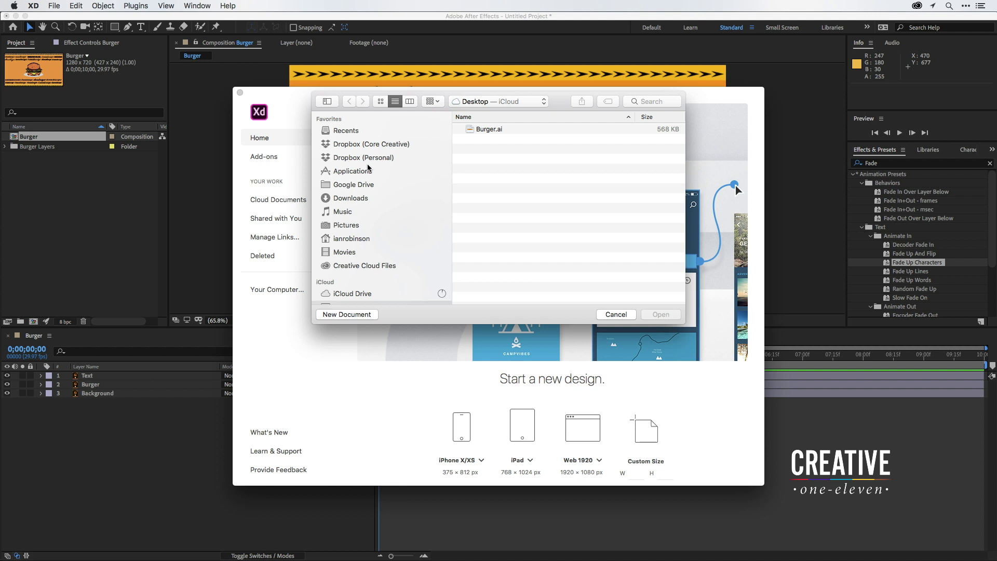
left_click(499, 133)
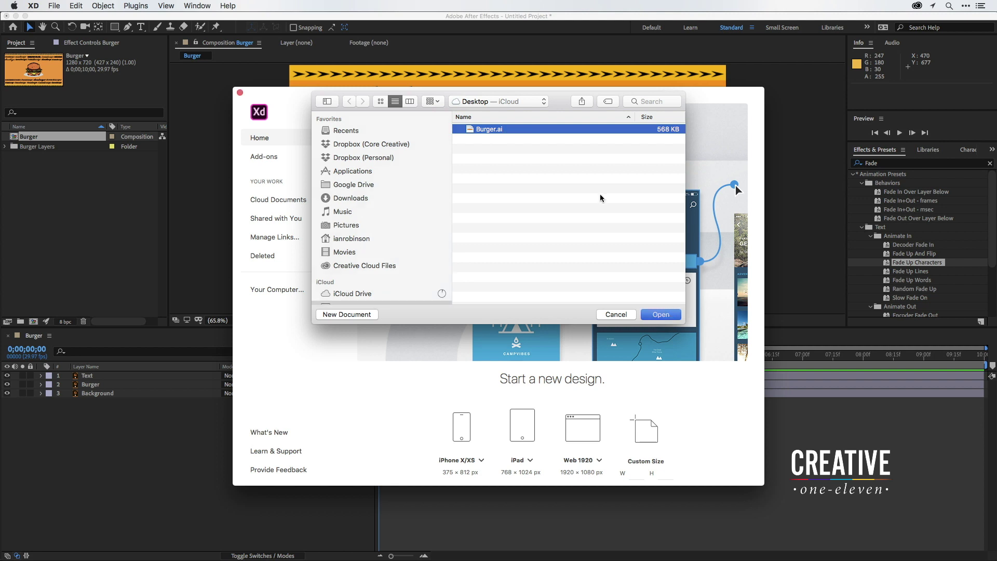
key("Return")
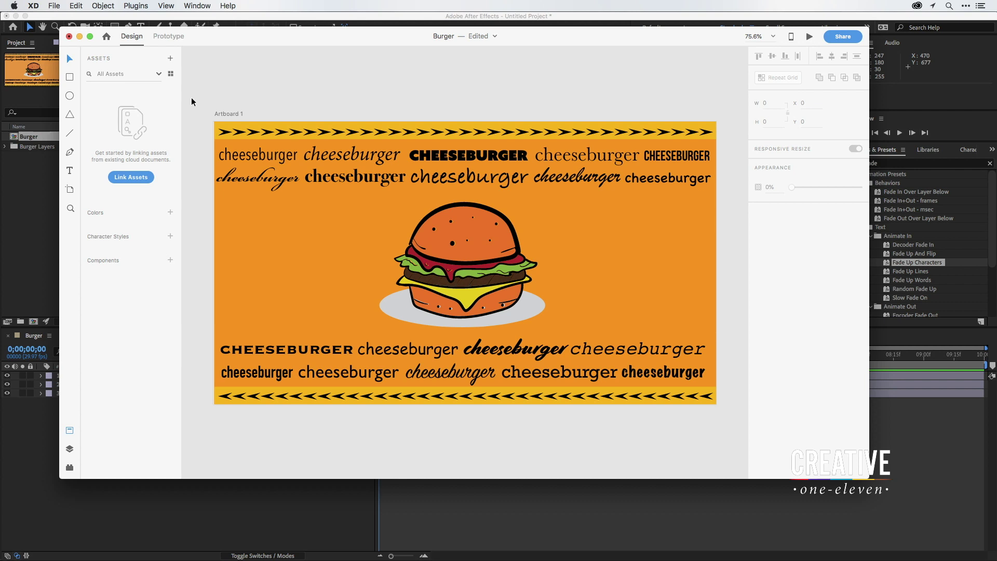
Select the whole burger artboard and export it to After Effects.
left_click_drag(192, 101, 733, 426)
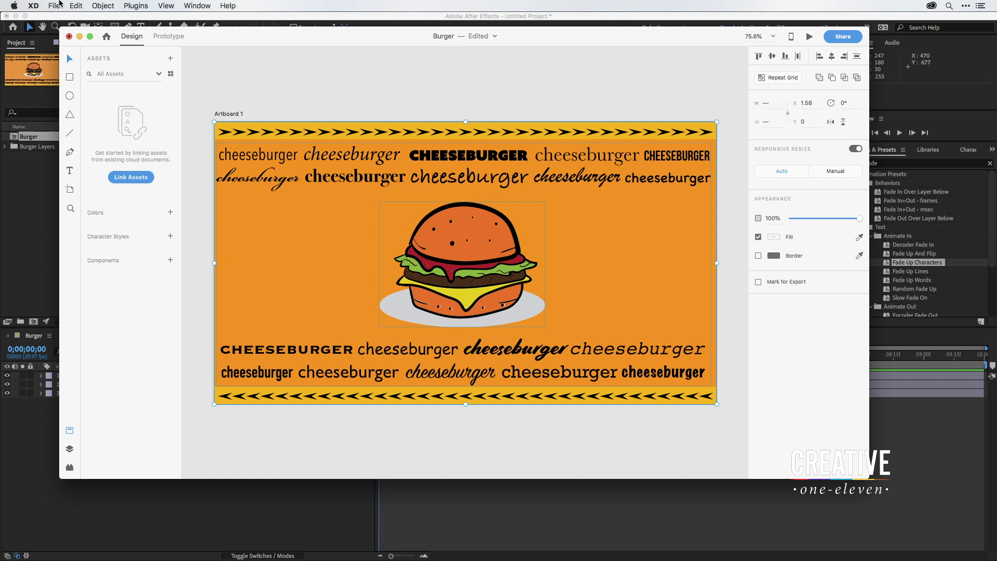
left_click(54, 5)
mouse_move(91, 140)
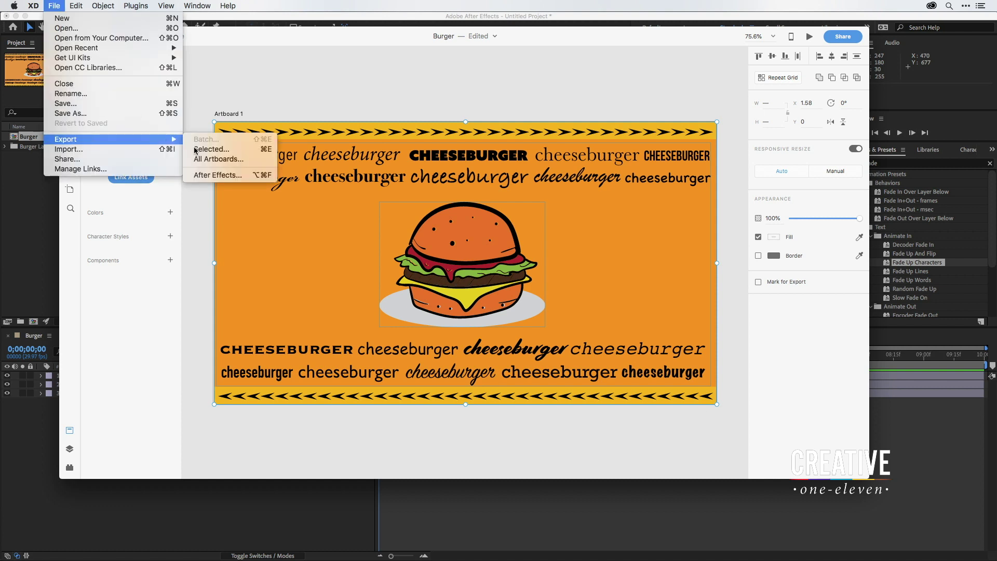
left_click(213, 175)
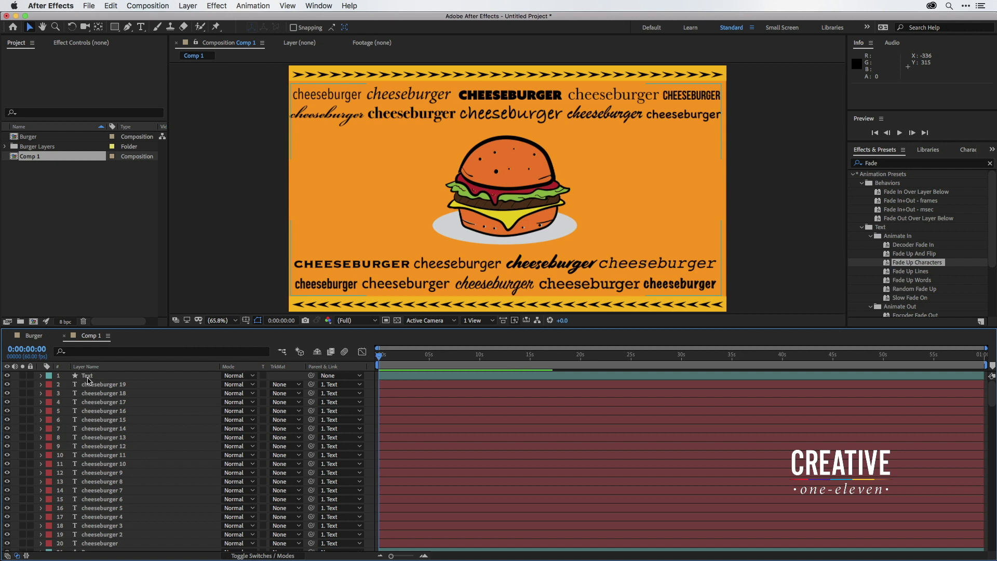
Try lowering the Text layer's Scale, undo back to 100%, then select cheeseburger 19.
left_click(87, 376)
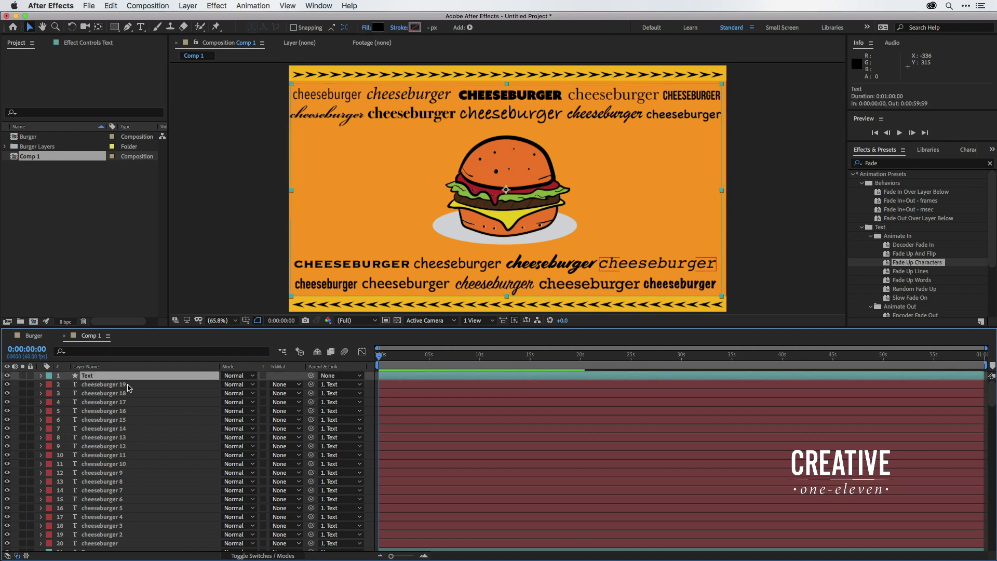
key("s")
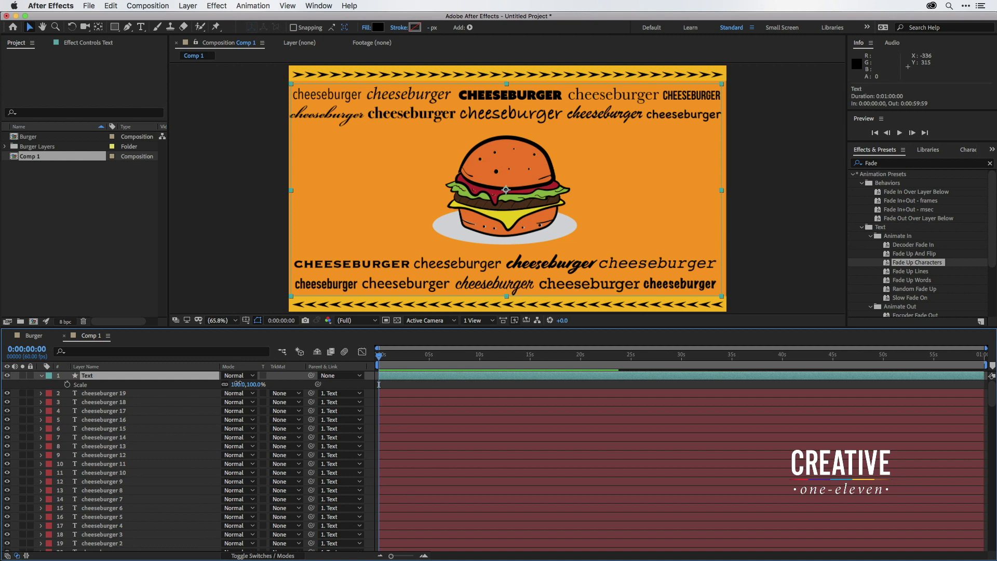
left_click_drag(238, 383, 98, 397)
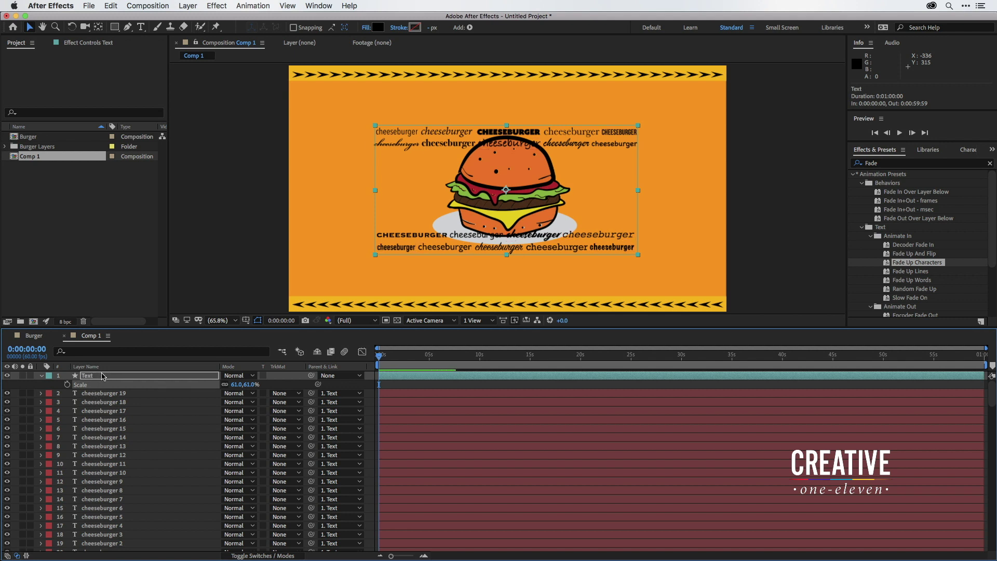
key("super+z")
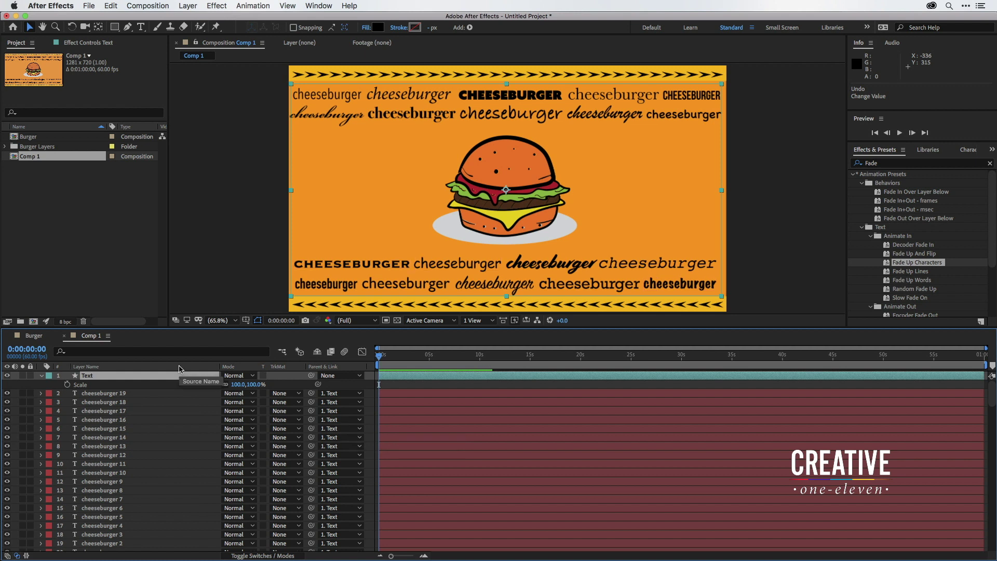
left_click(105, 396)
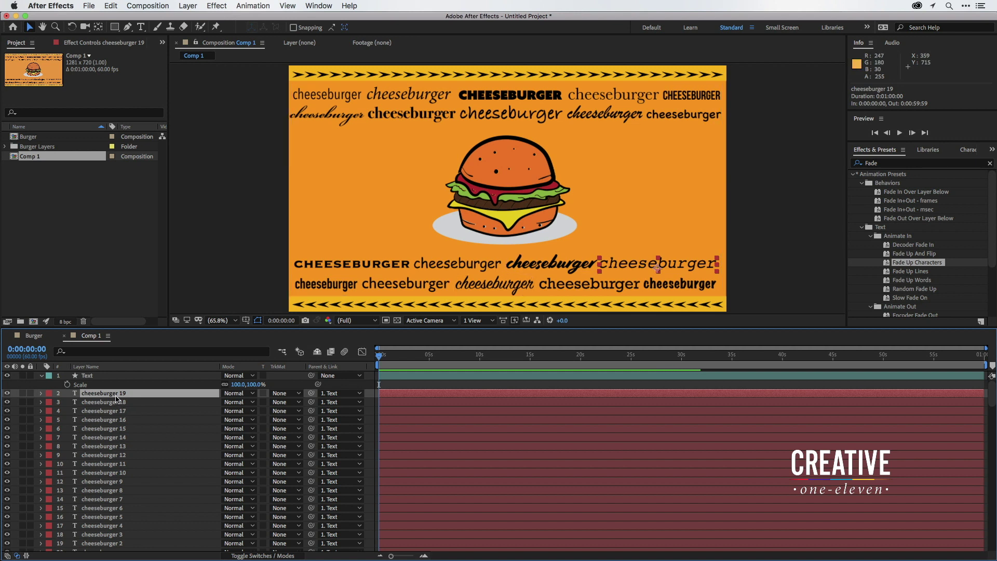
Use cheeseburger 19's Select Label Group to select every red-labelled layer.
left_click(49, 394)
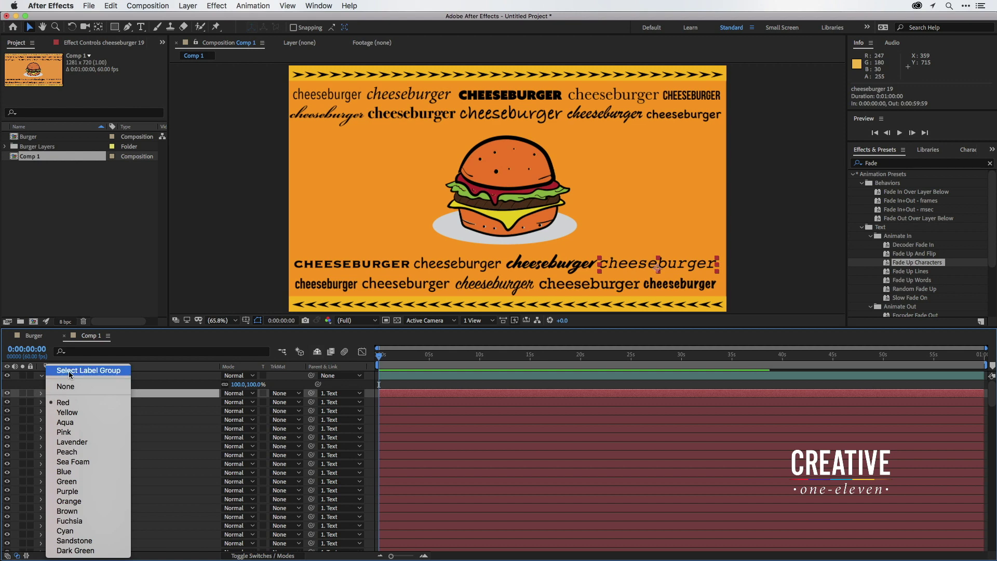
left_click(89, 370)
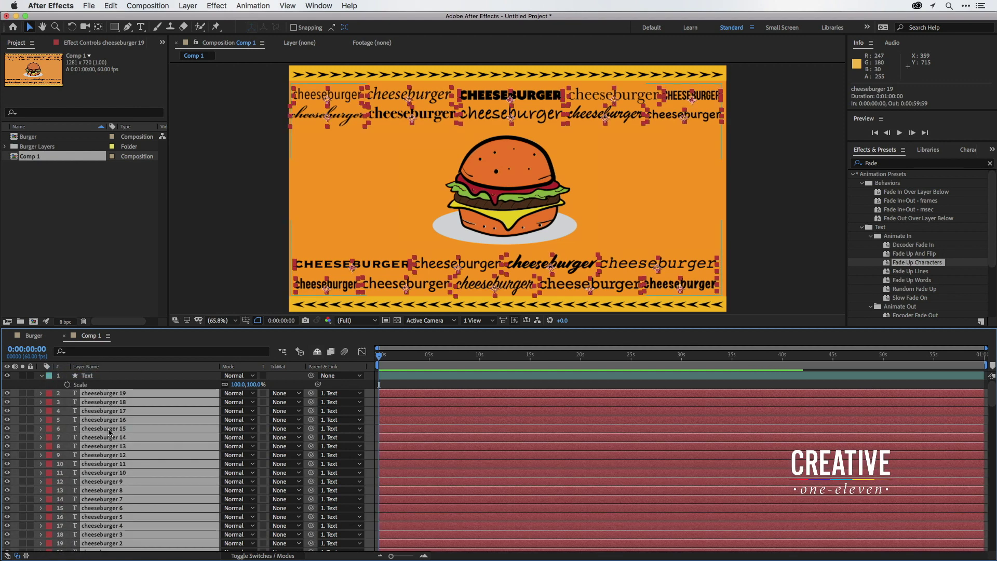
scroll(110, 439, "down", 4)
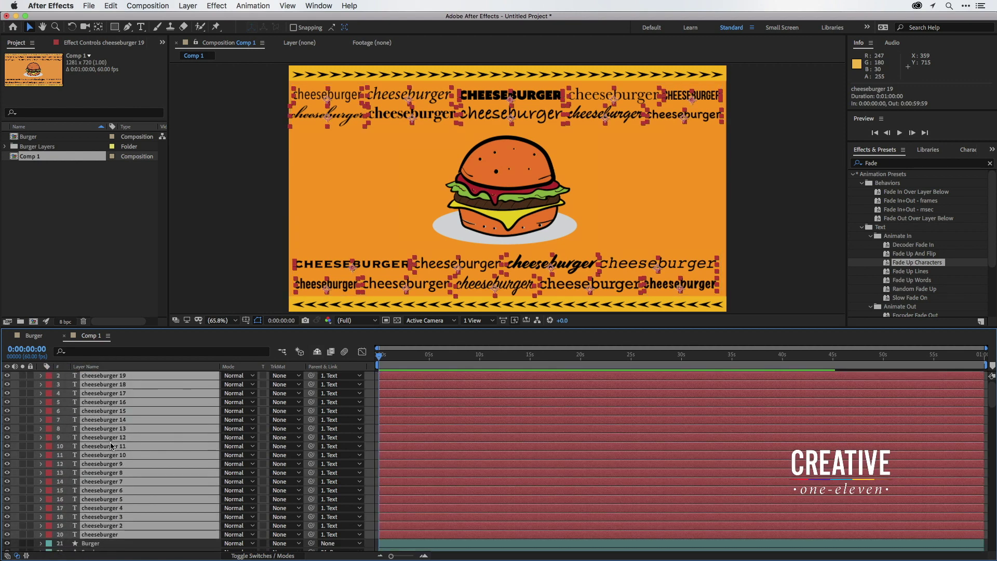
scroll(112, 445, "up", 4)
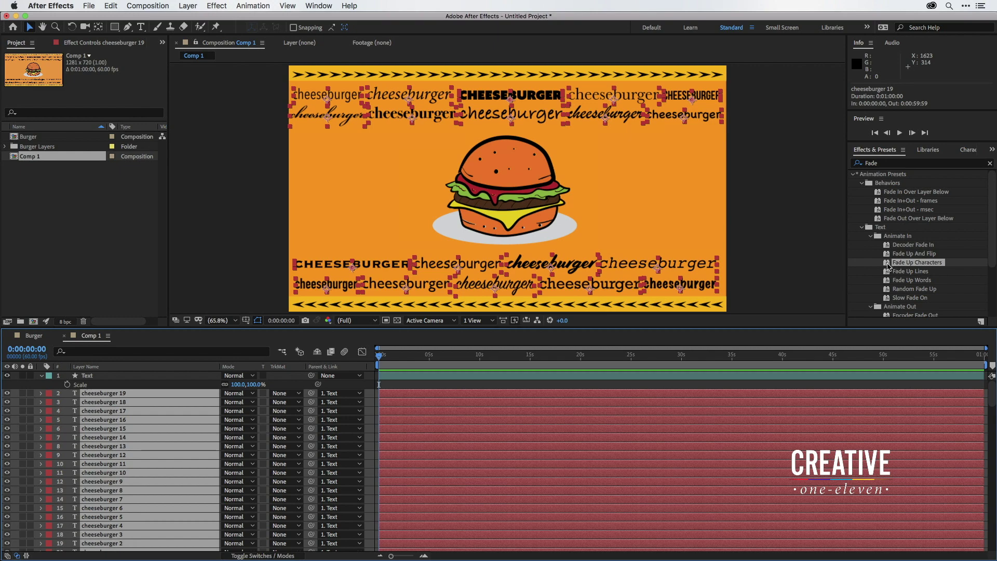
Apply Fade Up Characters to the selected layers, preview the keyframes, then collapse the properties.
double_click(887, 263)
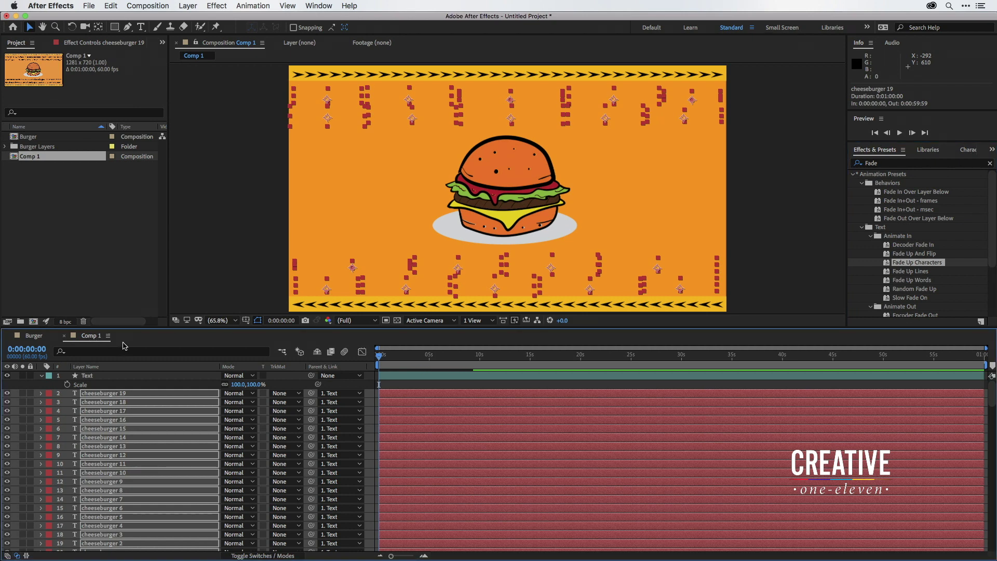
key("u")
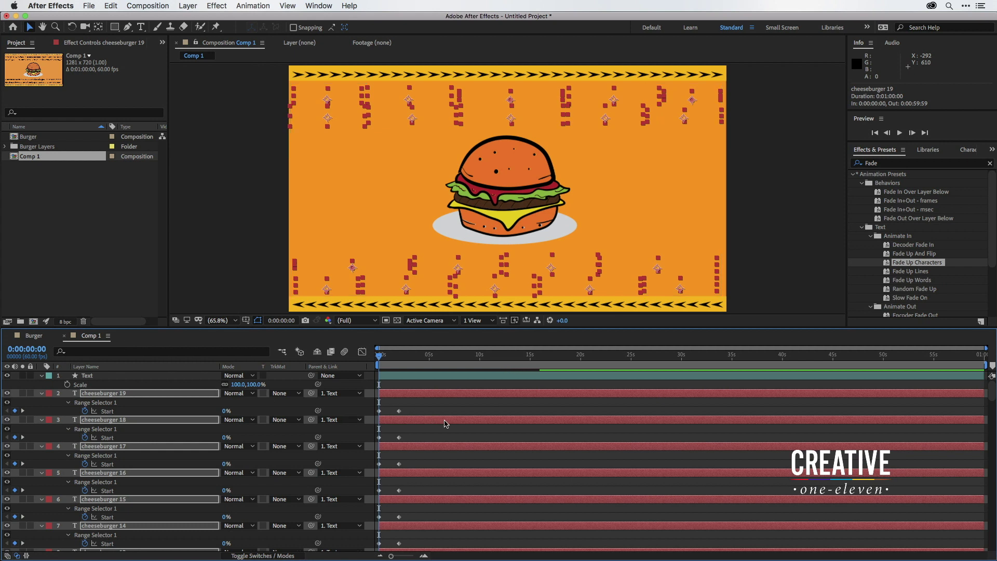
key("space")
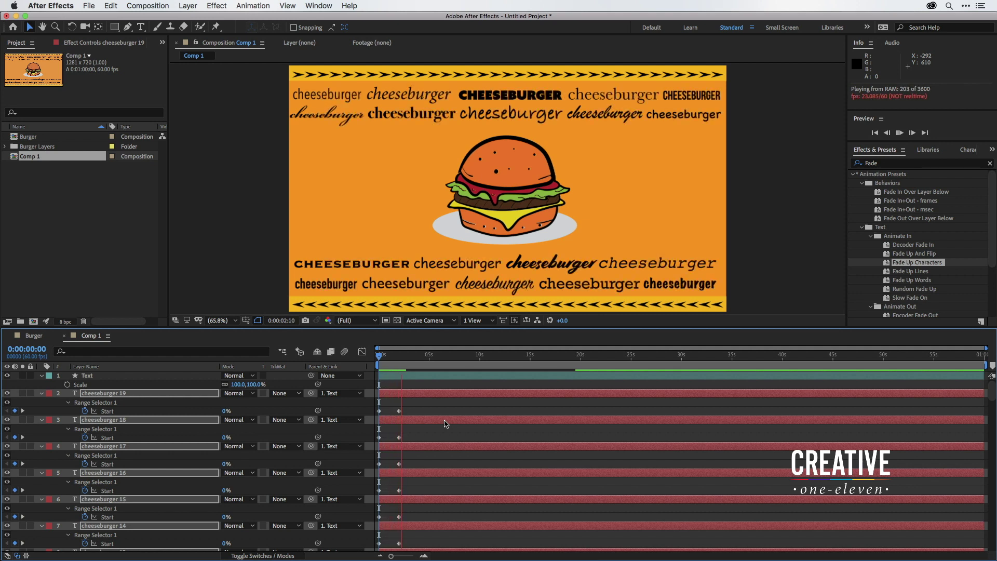
key("space")
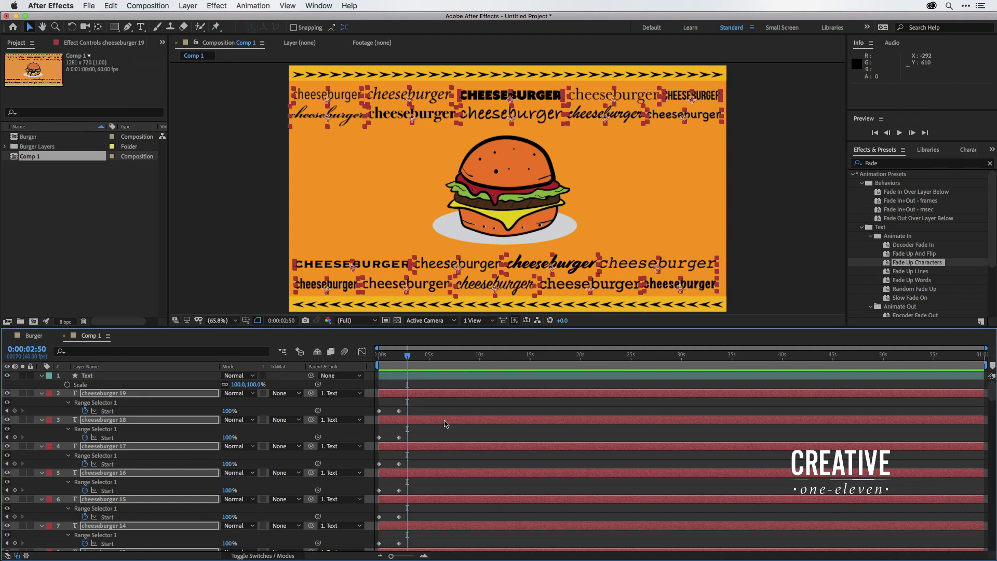
key("u")
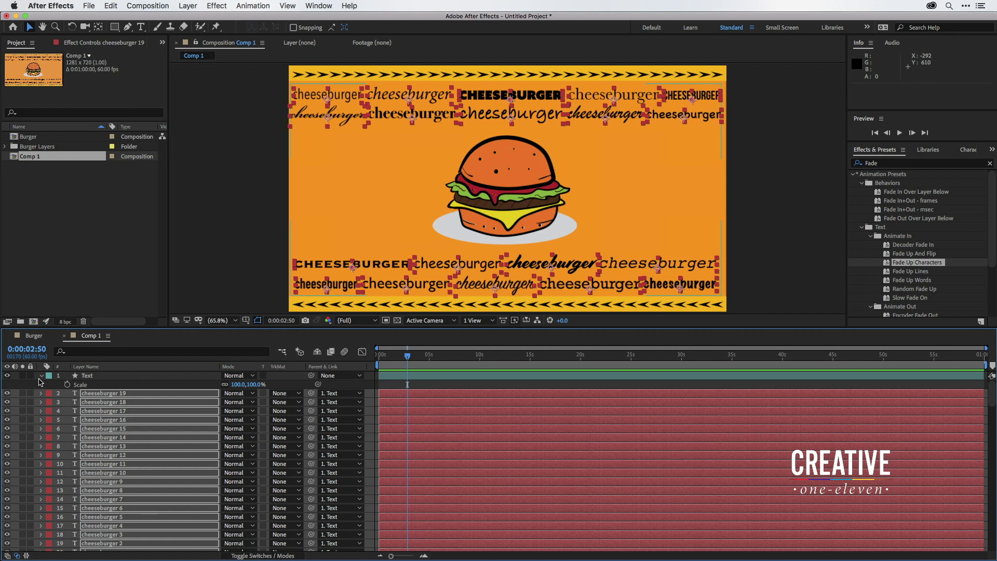
left_click(40, 376)
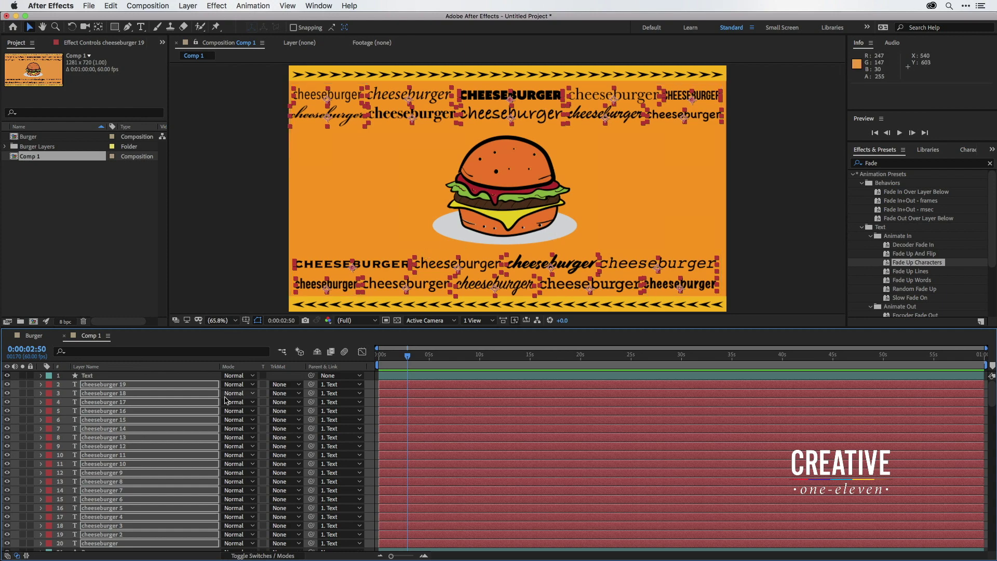
Check the Burger, Seeds, Path 86 and Path 82 layers while hunting for the plate.
scroll(114, 455, "down", 5)
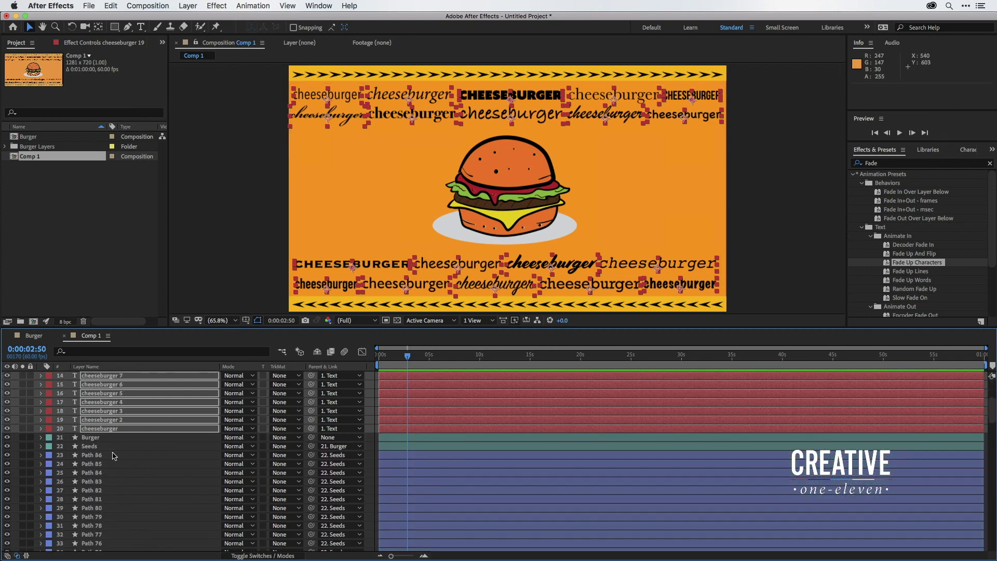
left_click(89, 438)
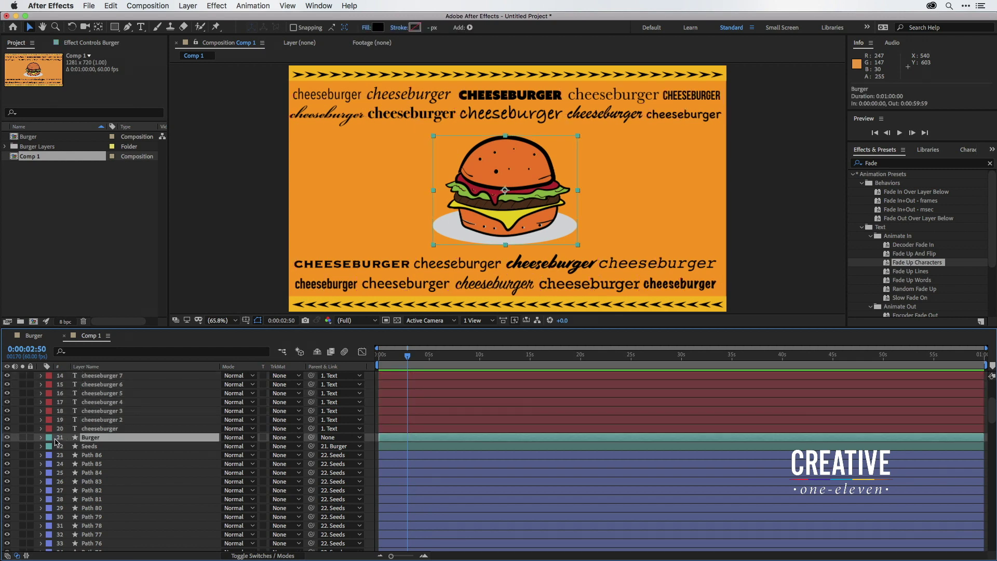
left_click(89, 448)
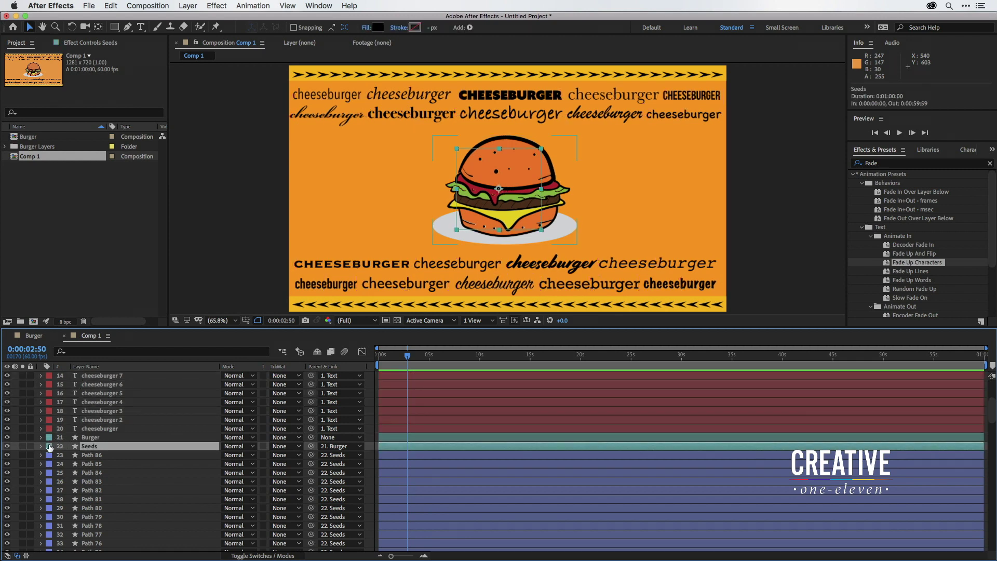
left_click(92, 459)
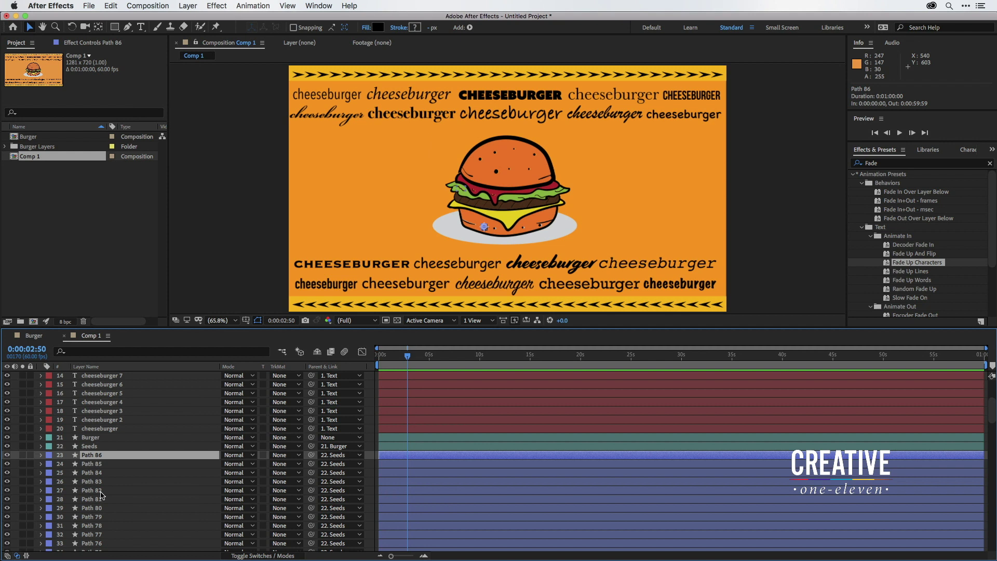
left_click(101, 493)
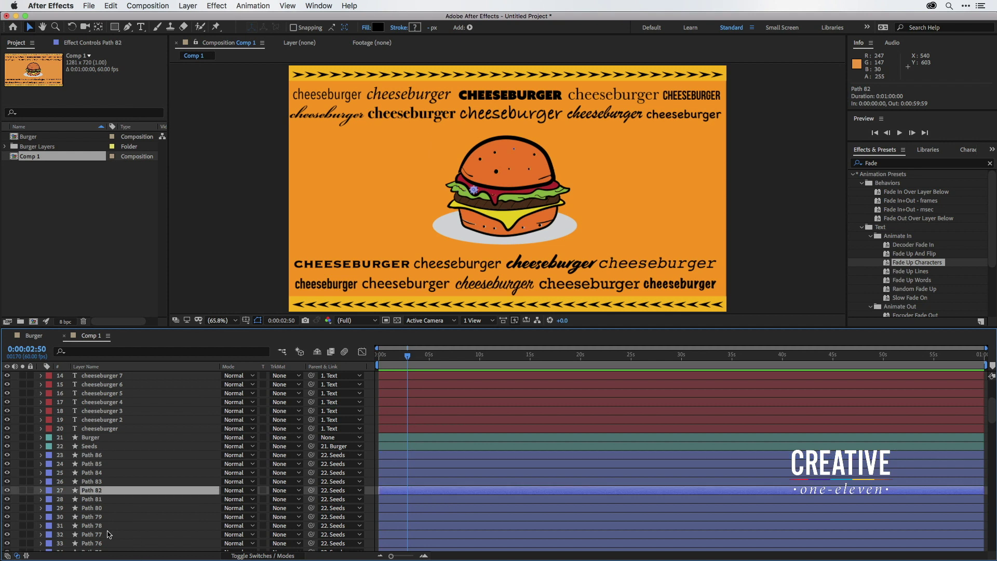
scroll(109, 534, "down", 3)
scroll(96, 491, "down", 6)
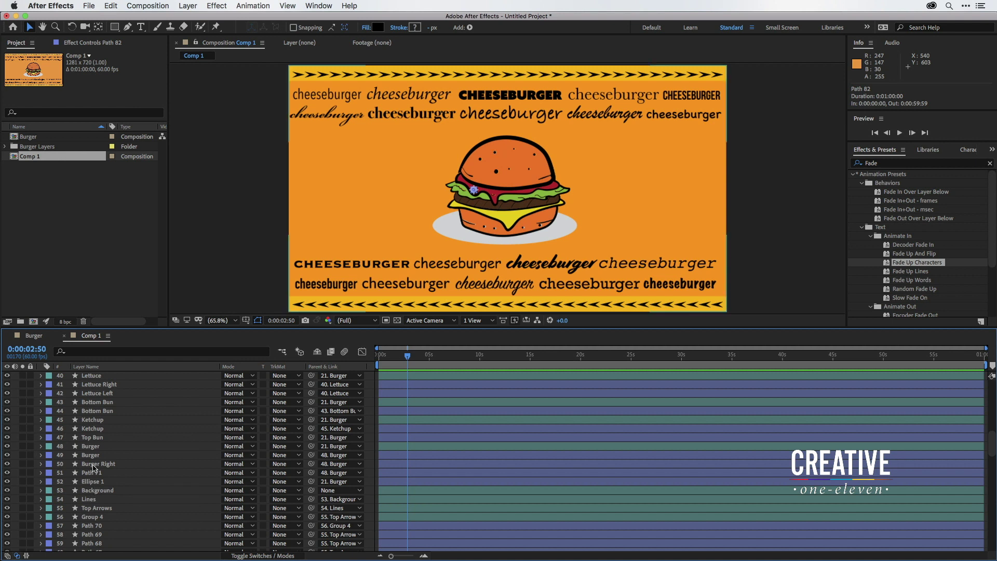
Select Ellipse 1 and toggle its visibility off and on to confirm it's the plate.
left_click(94, 482)
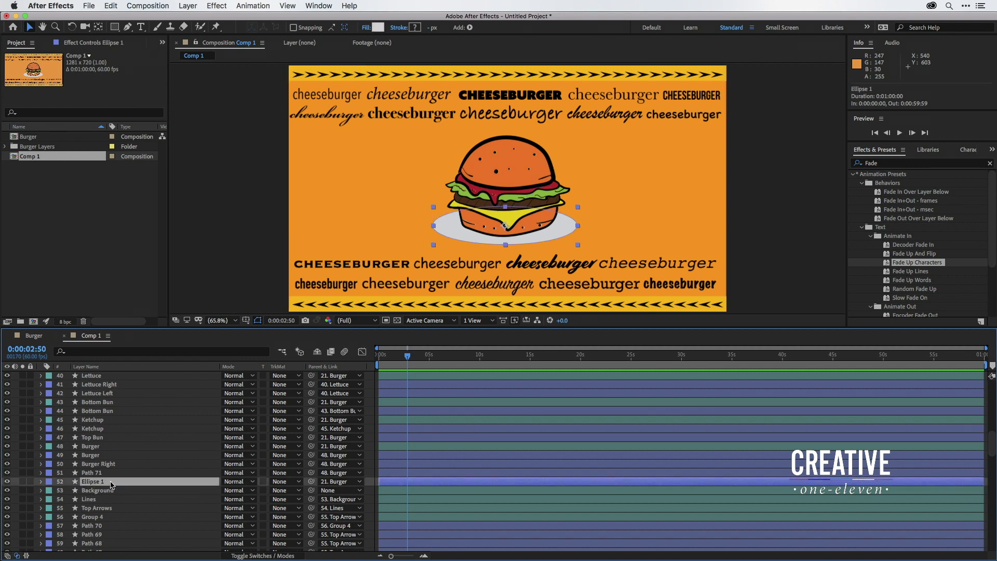
left_click(7, 481)
left_click(7, 481)
Set Ellipse 1's blend mode to Multiply and deselect all layers.
left_click(233, 482)
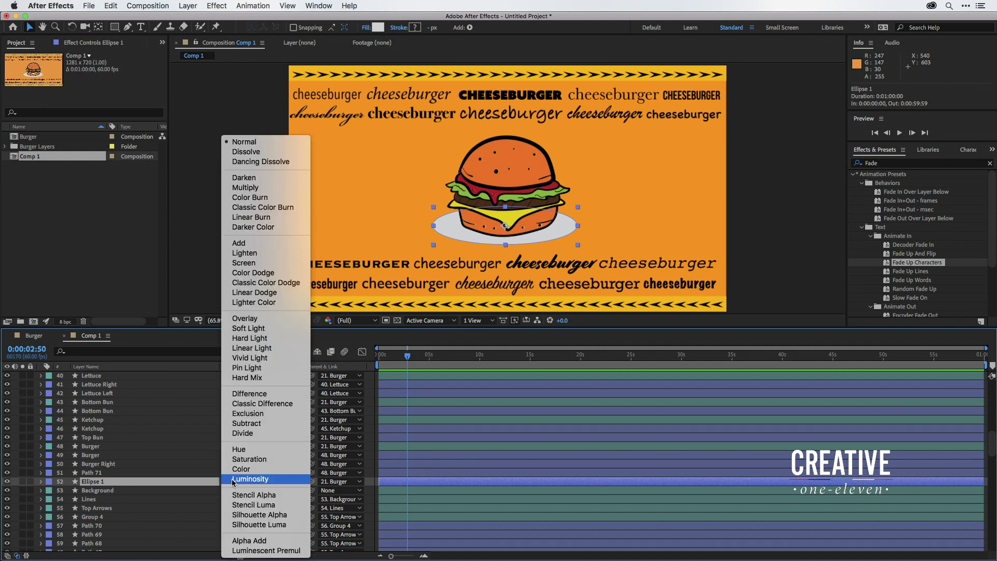
left_click(244, 188)
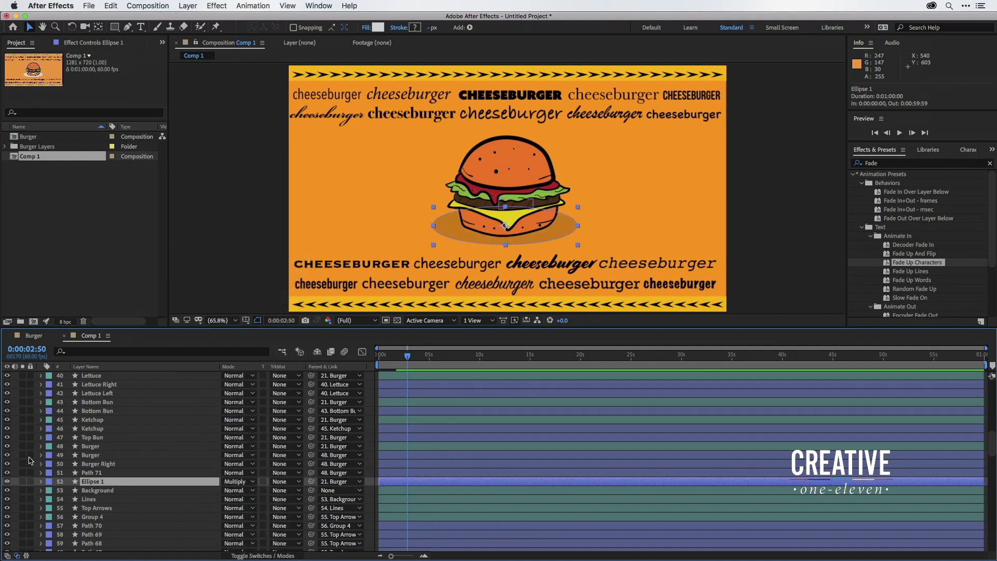
key("super+shift+a")
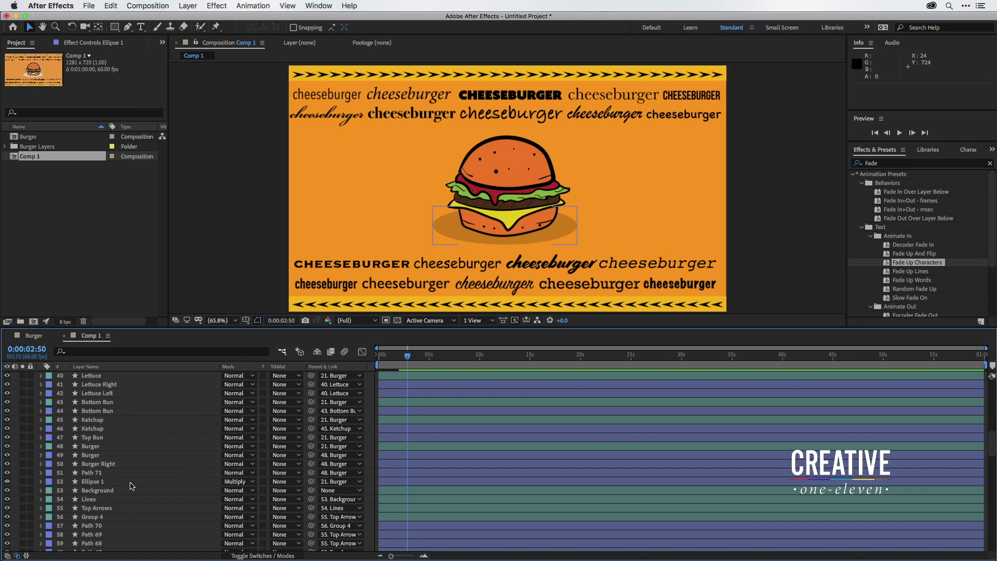
scroll(132, 485, "up", 12)
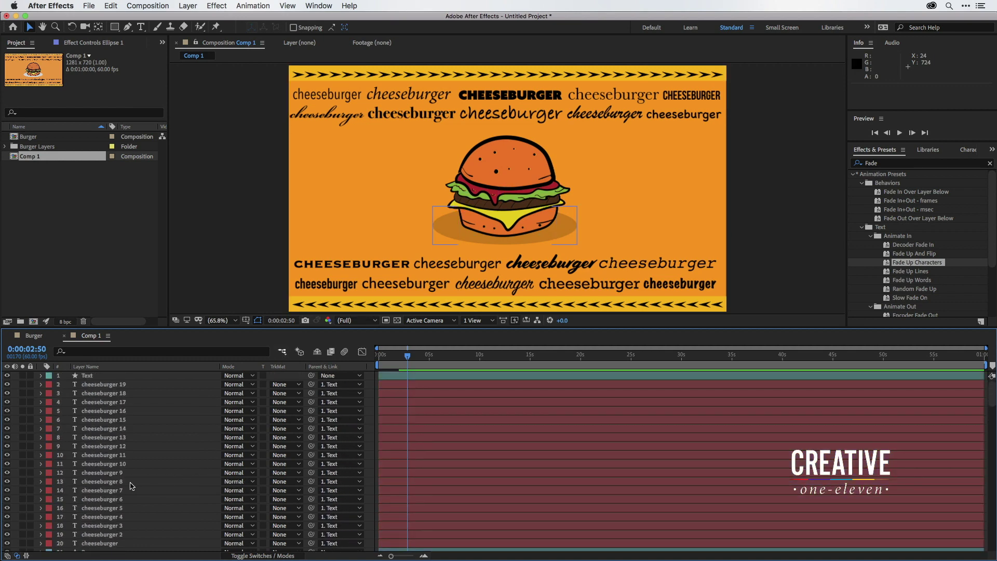
left_click(91, 400)
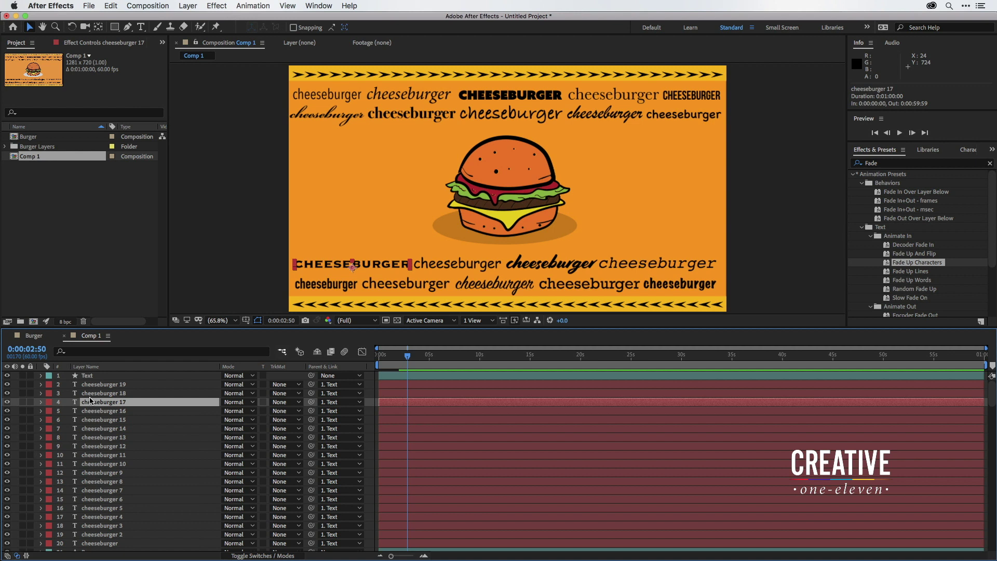